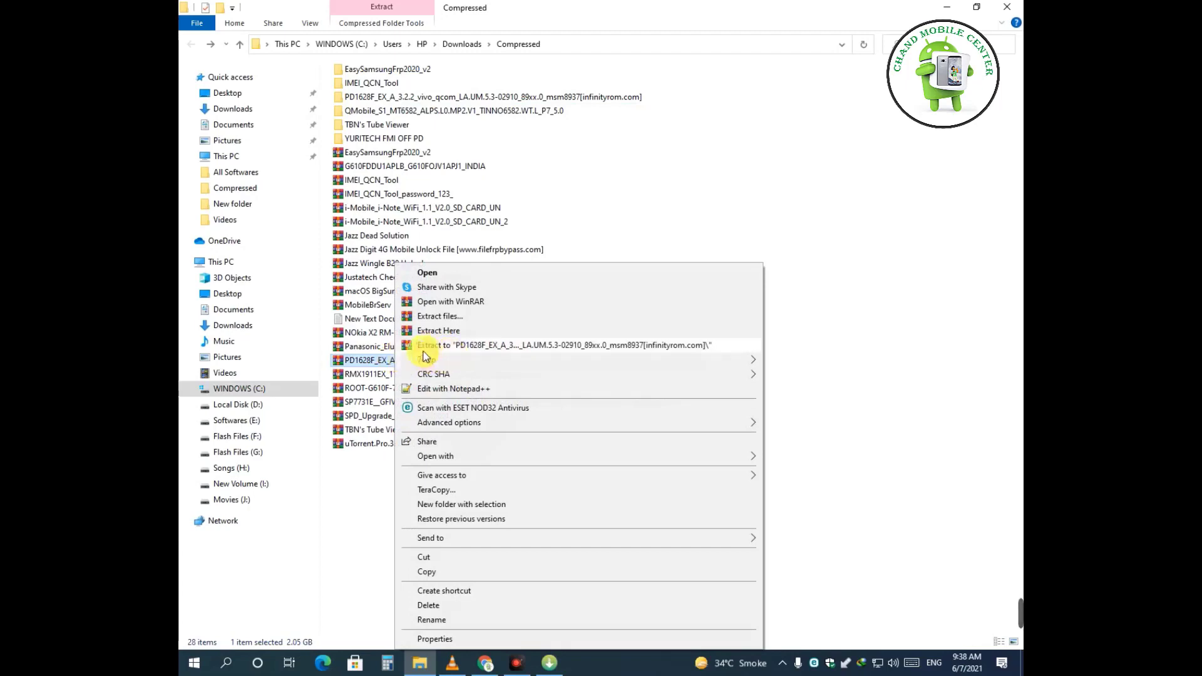
- Open the innermost folder of the extracted PD1628F_EX_A_3.2.2_vivo_qcom firmware, copy its full path and minimize the file window
click(602, 150)
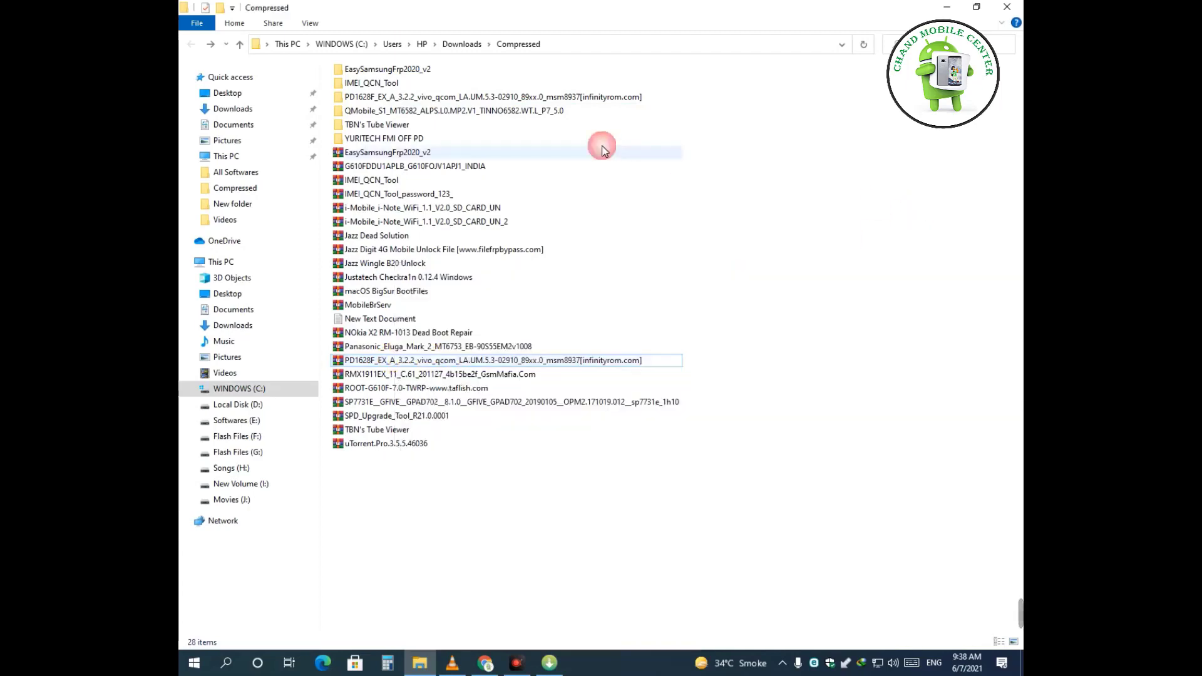
double_click(448, 97)
double_click(459, 70)
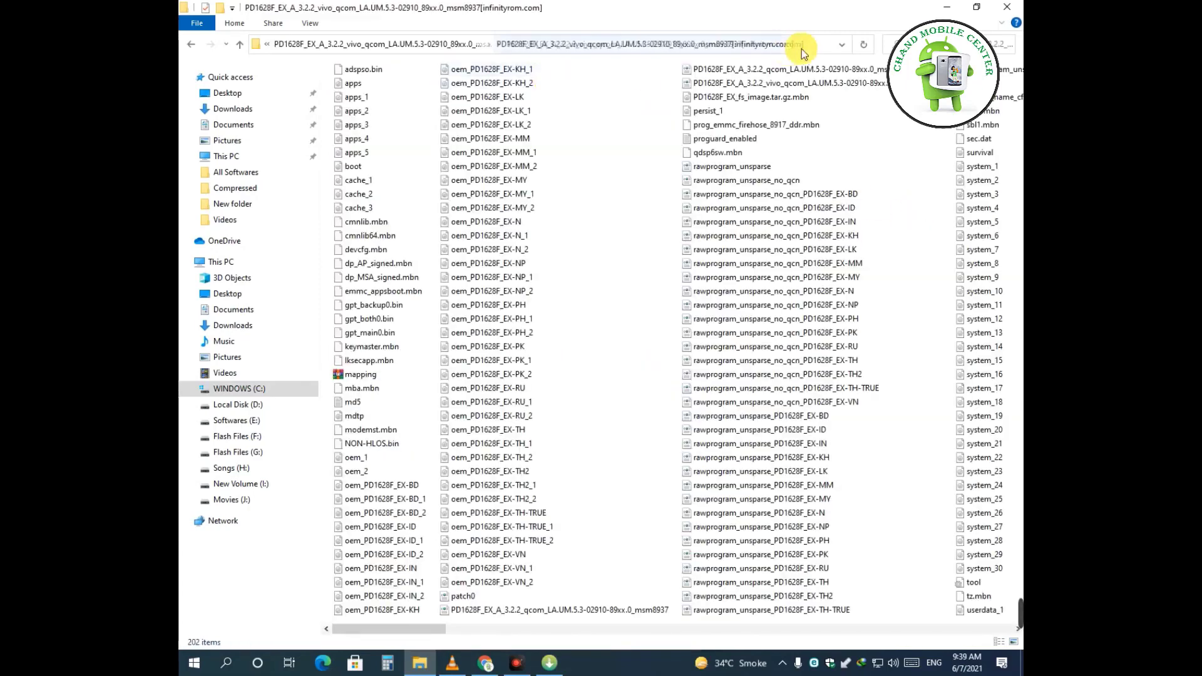
click(808, 44)
right_click(814, 45)
click(843, 87)
click(958, 7)
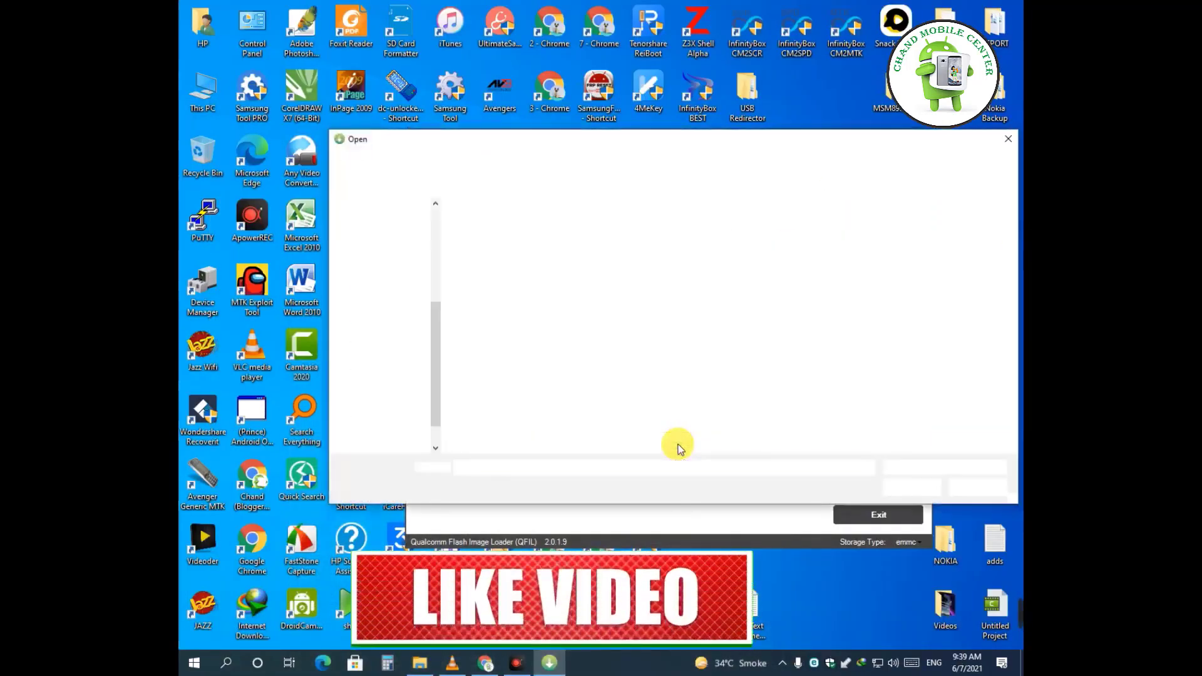
- Paste the copied firmware path into the programmer file dialog and load prog_emmc_firehose_8917_ddr.mbn as the programmer
right_click(647, 469)
click(675, 345)
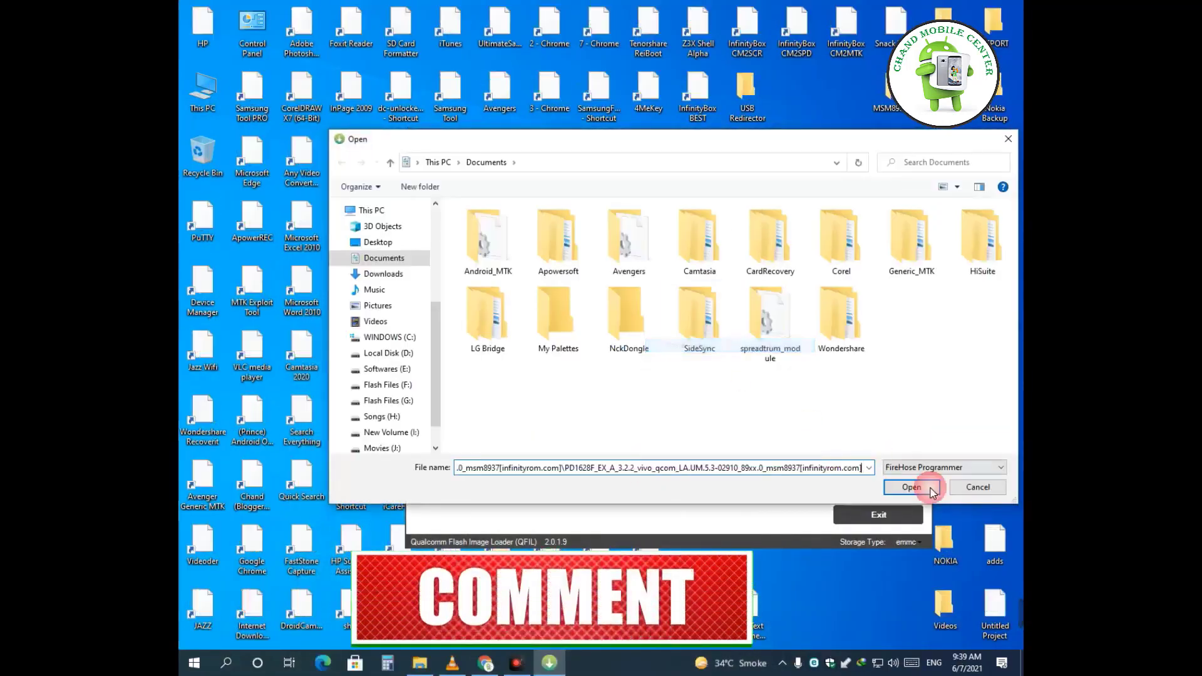
click(912, 487)
double_click(558, 227)
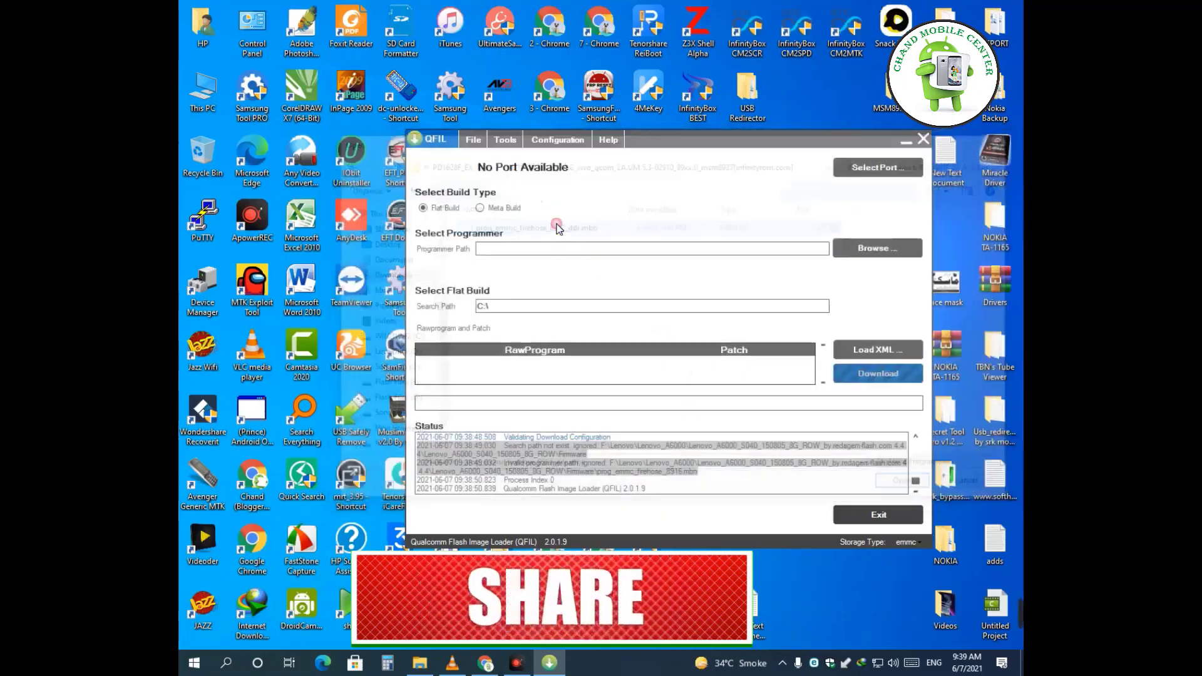
- Load rawprogram_unsparse.xml as the RawProgram file and patch0.xml as the patch file for the flat build
click(844, 354)
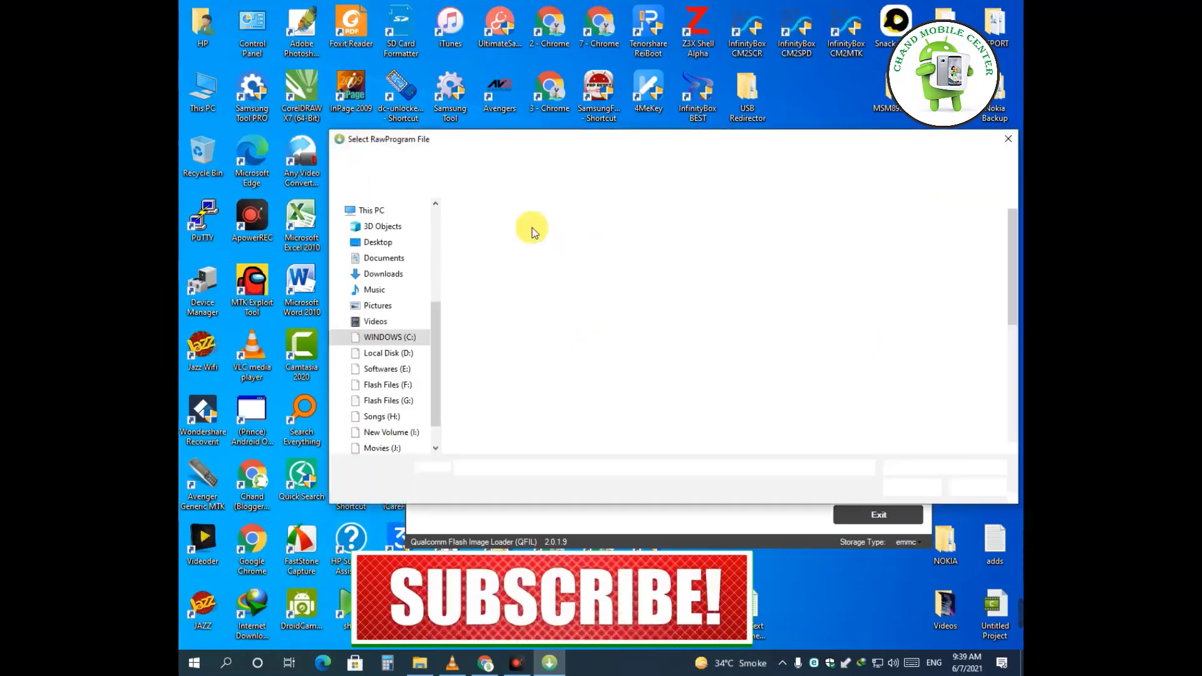
double_click(517, 227)
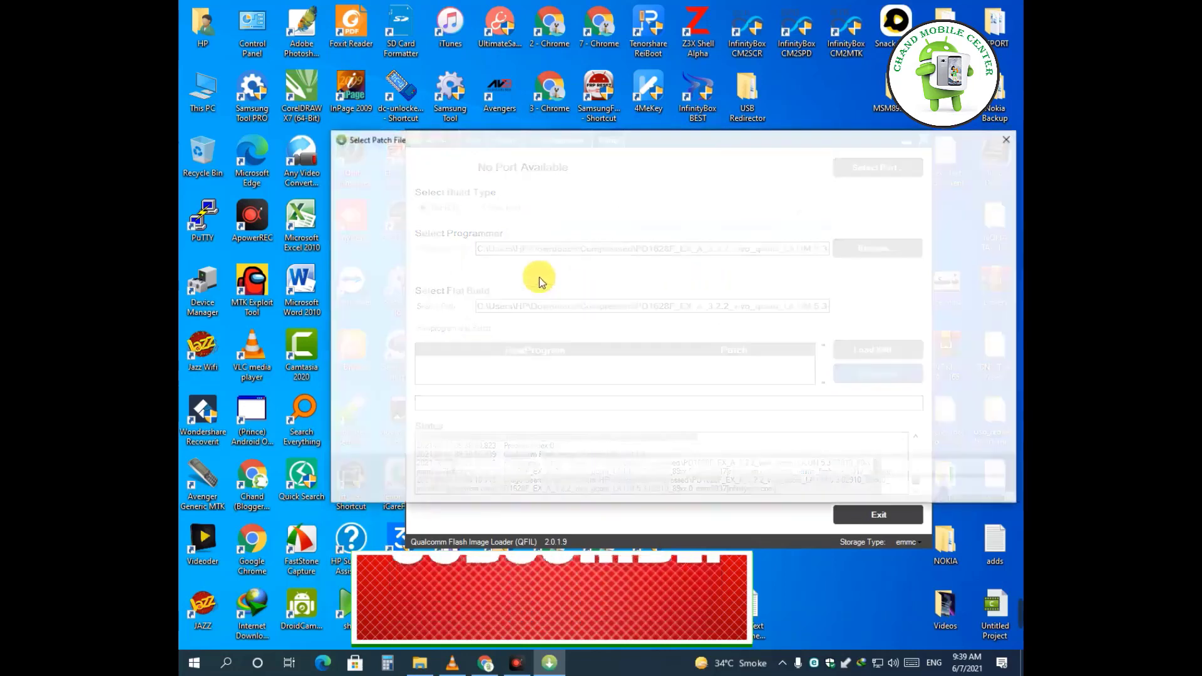
double_click(475, 227)
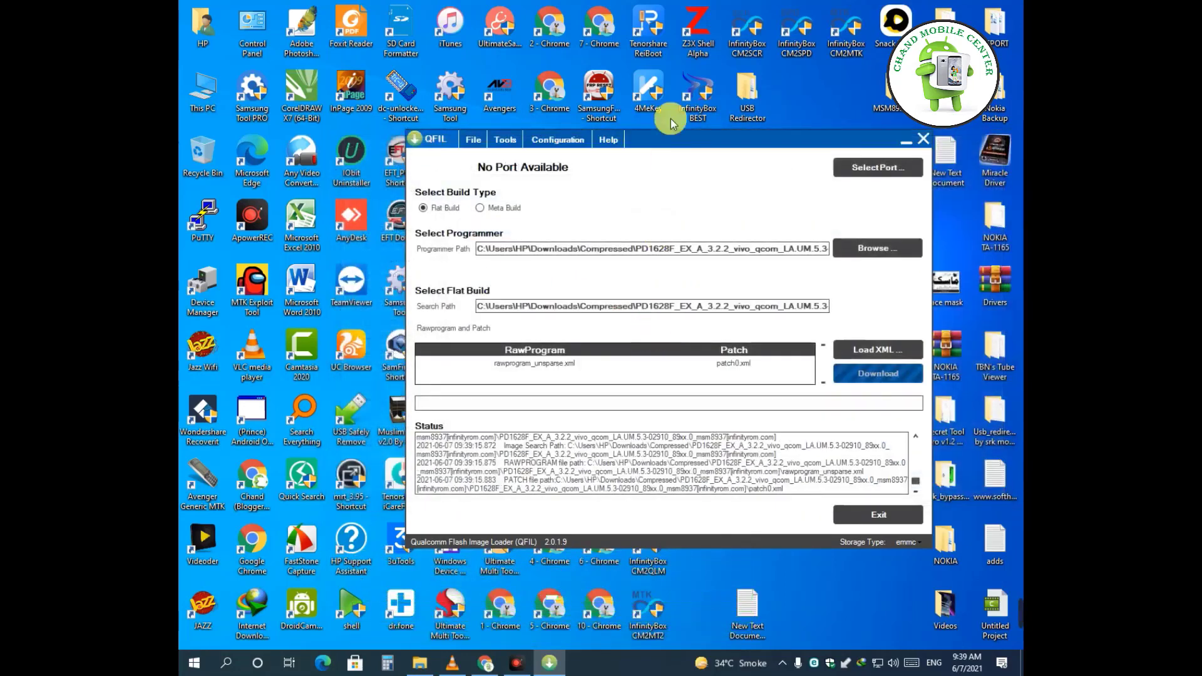
- Open Device Manager, arrange it beside the QFIL window and expand Ports (COM & LPT)
double_click(202, 286)
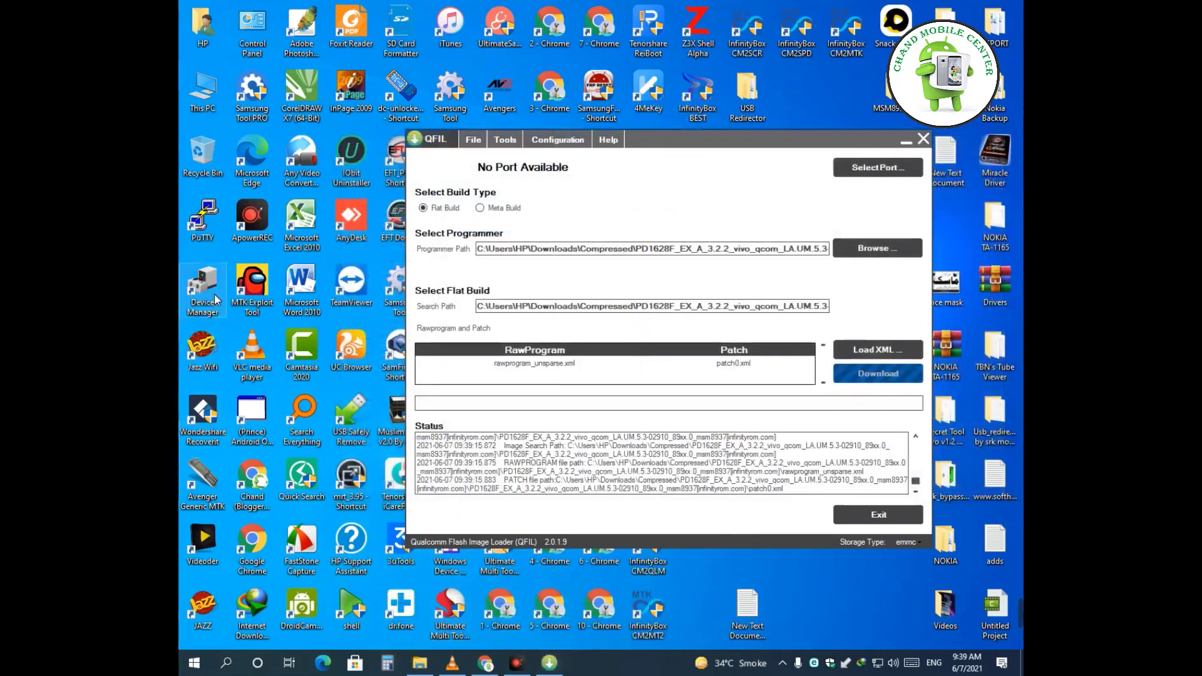
click(786, 159)
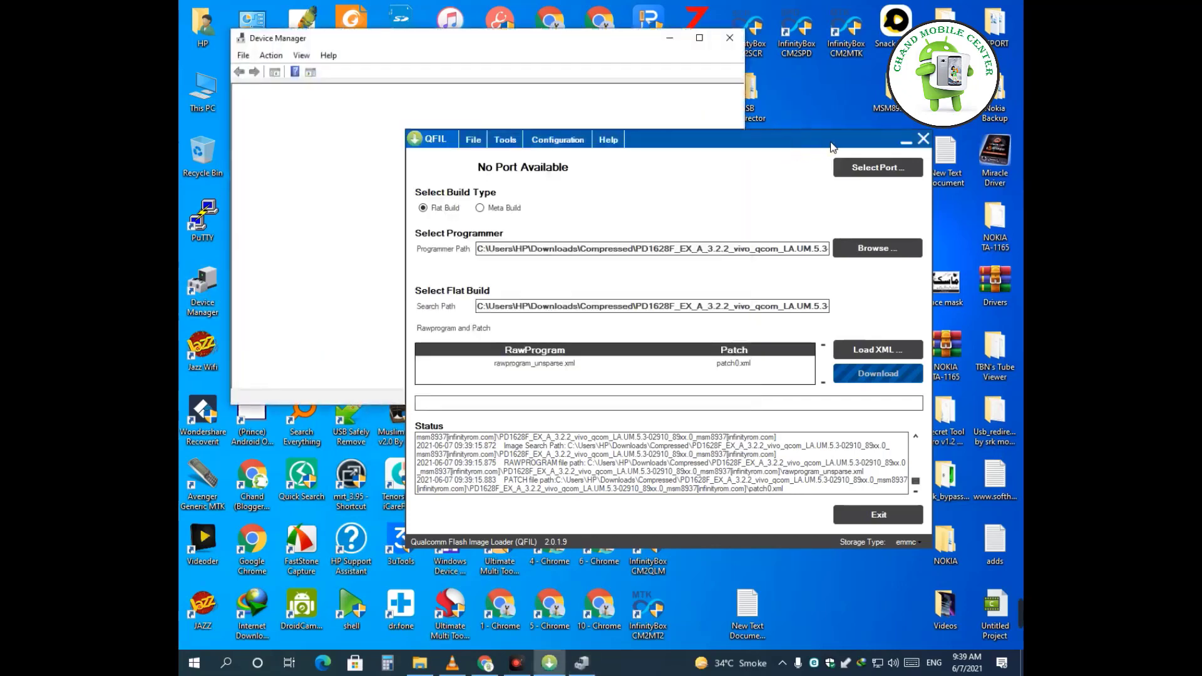
drag(813, 141, 890, 142)
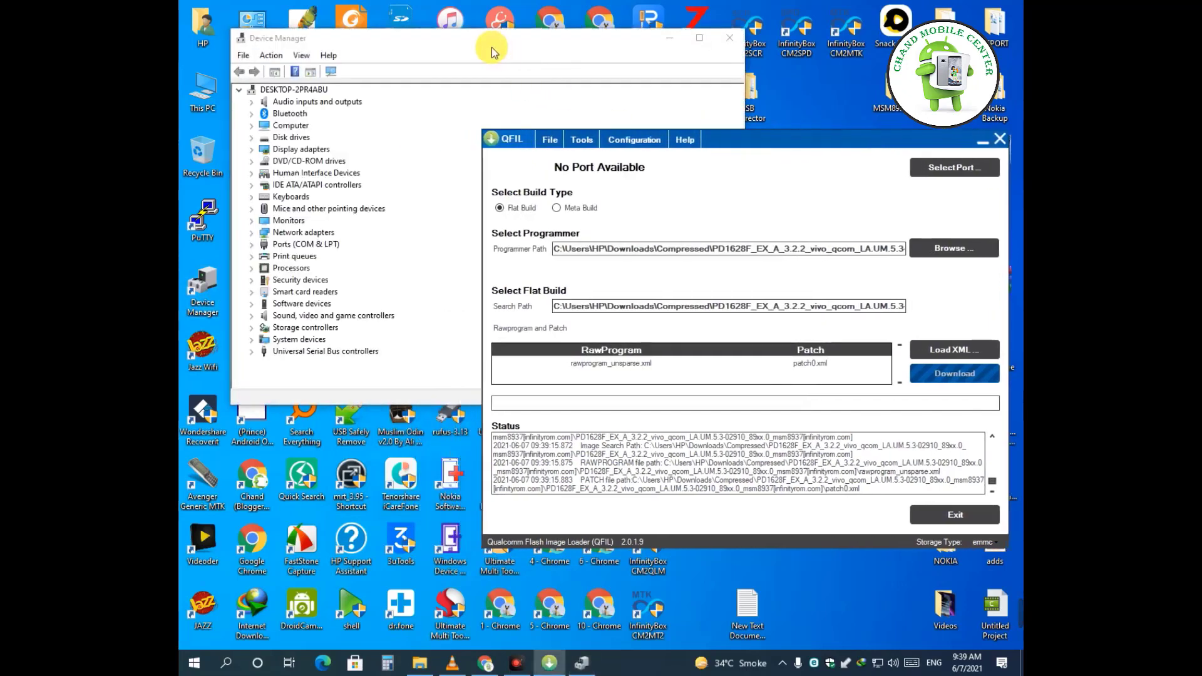
drag(495, 45, 446, 171)
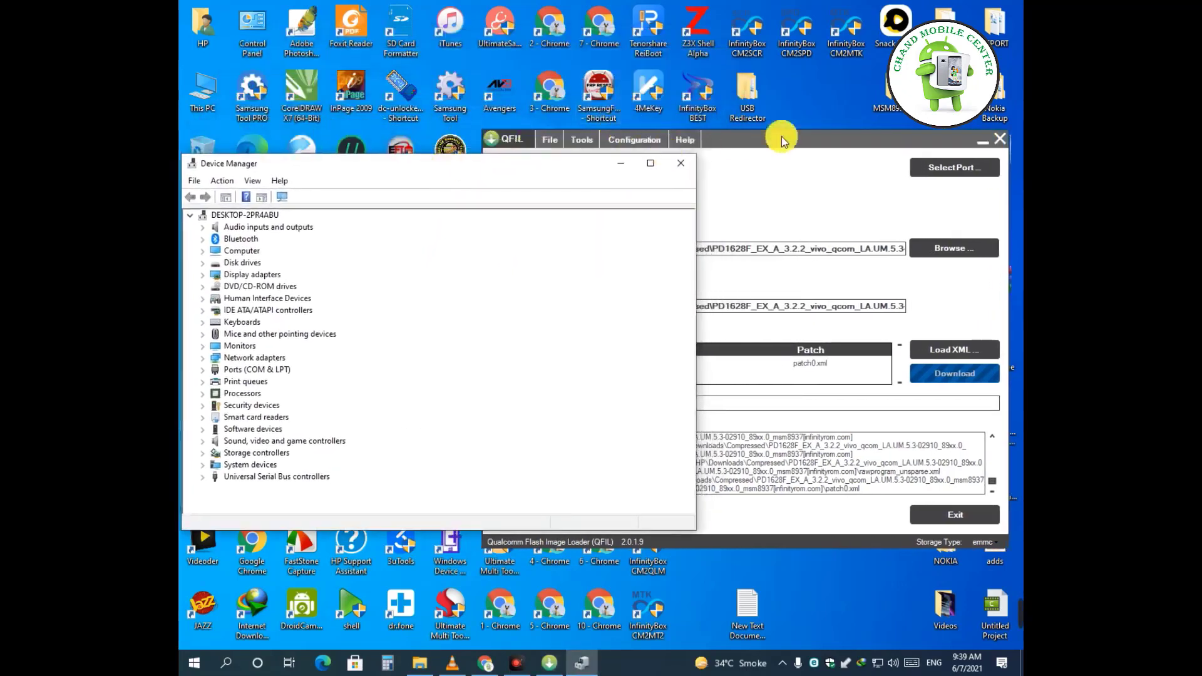
click(203, 370)
click(721, 210)
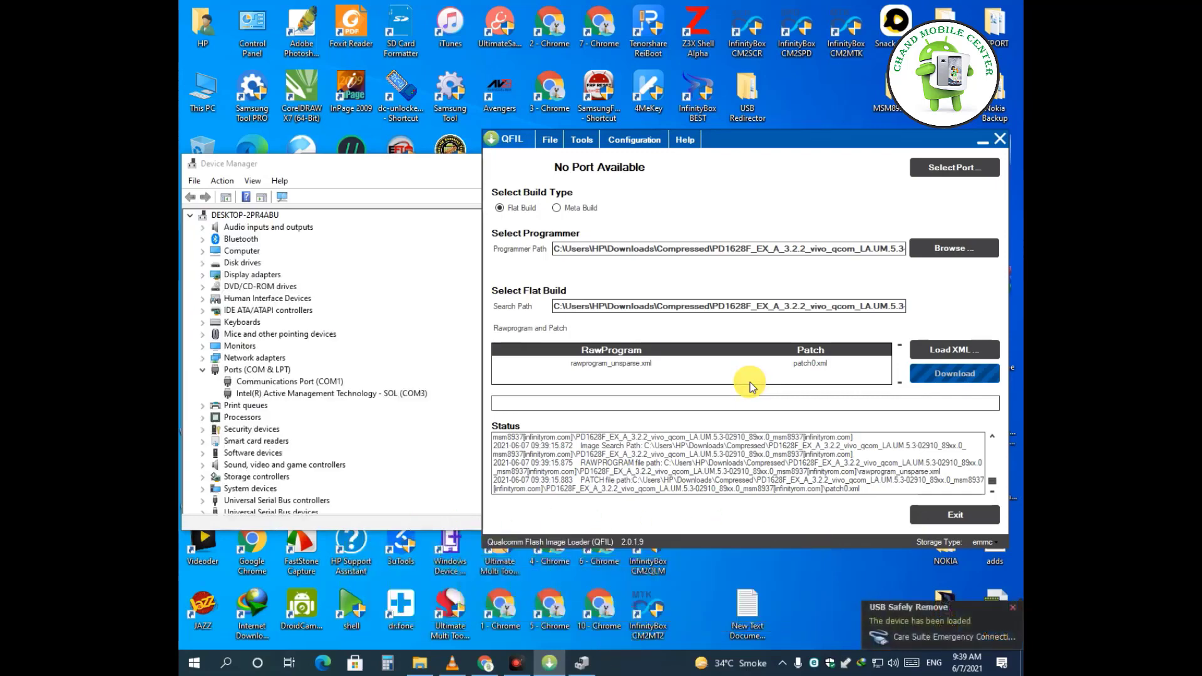
- Manually update the Care Suite Emergency Connectivity USB device's driver to Qualcomm HS-USB QDLoader 9008 from the computer, and close the wizard
scroll(213, 503, down, 1)
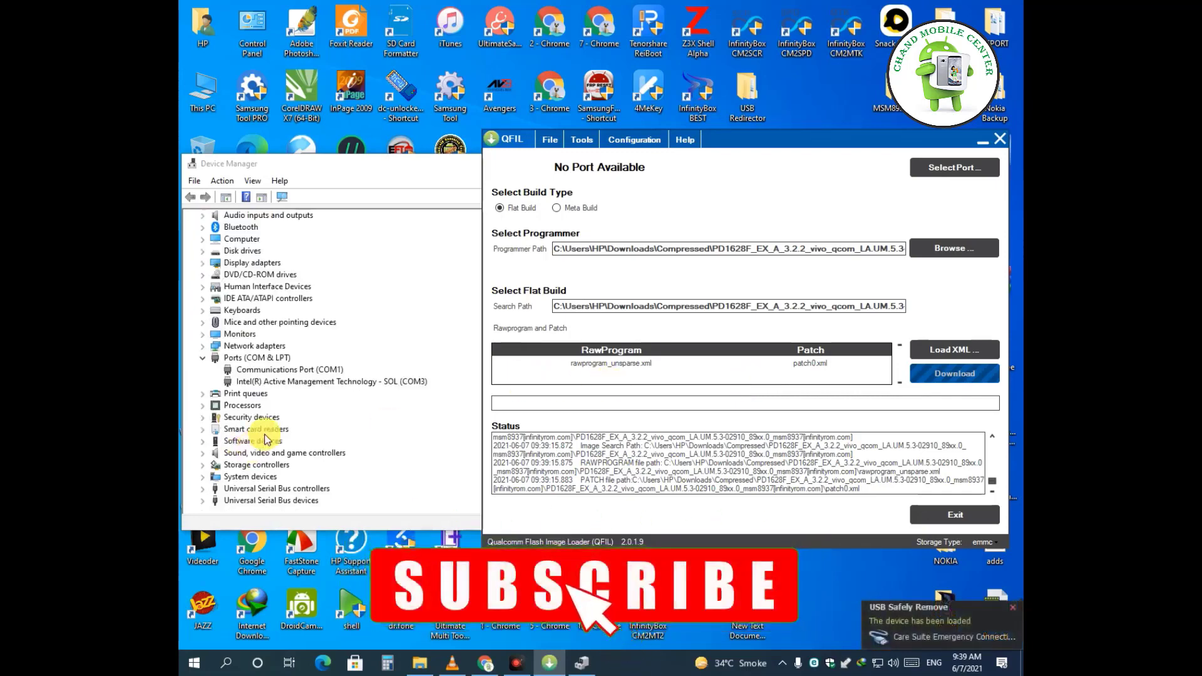
click(213, 503)
right_click(300, 500)
click(307, 514)
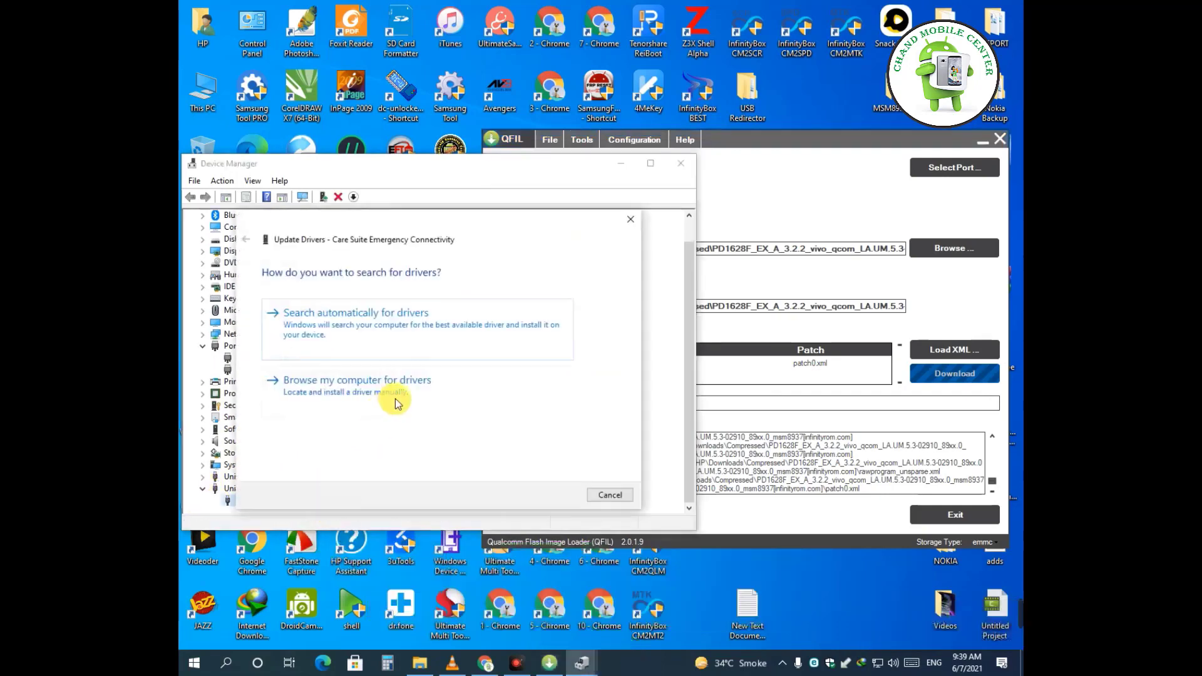
click(395, 403)
click(360, 402)
double_click(320, 394)
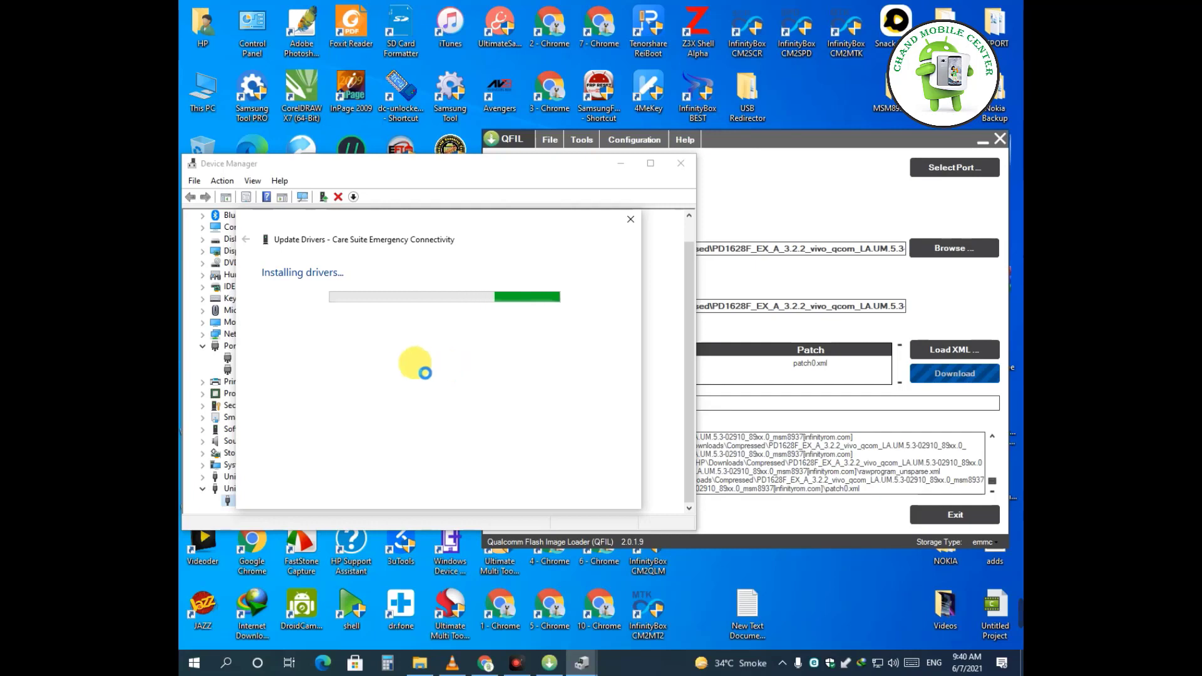
drag(443, 220, 508, 215)
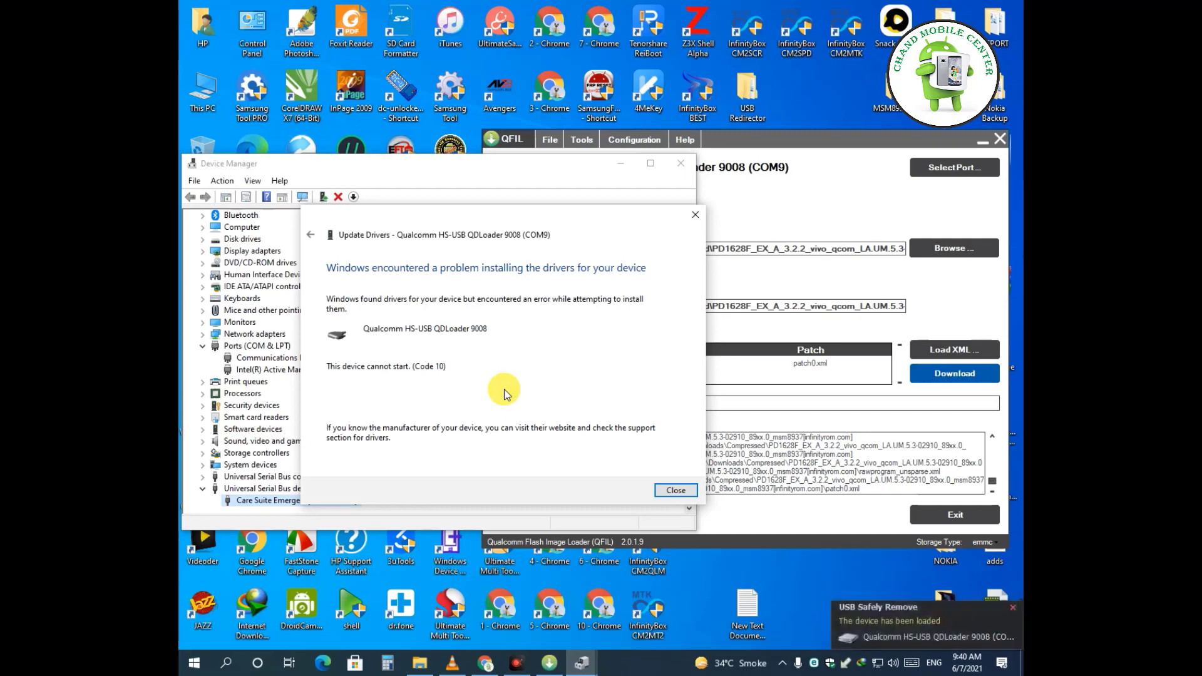
click(676, 491)
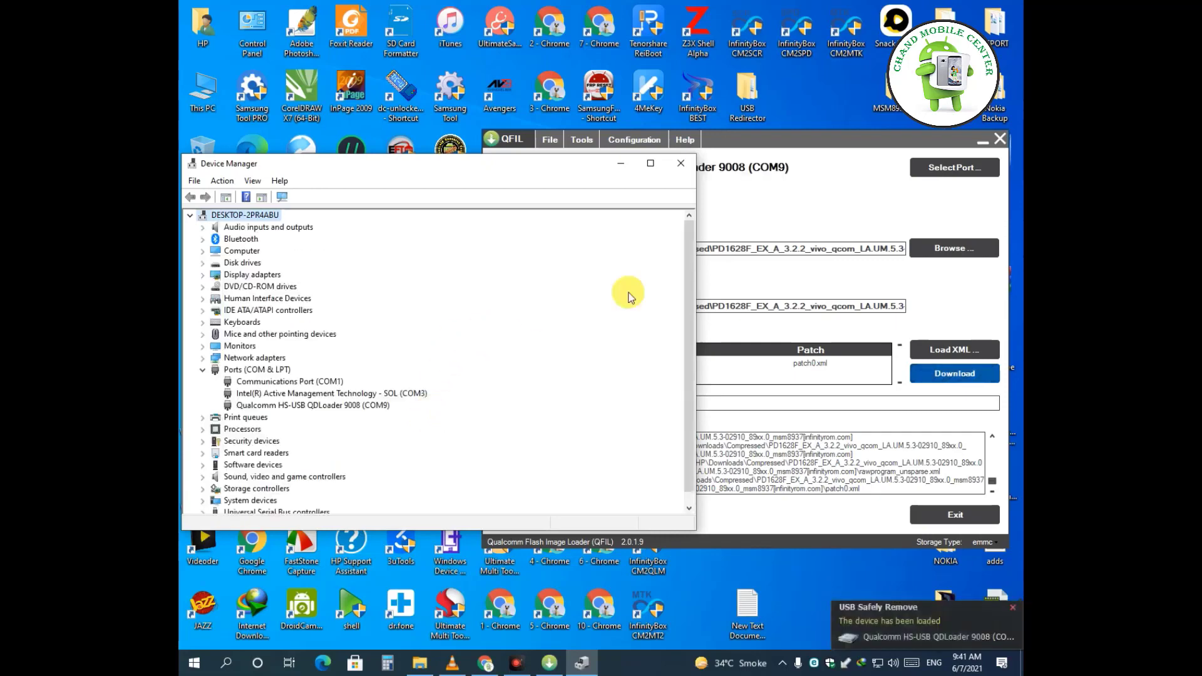
- Check the Qualcomm HS-USB QDLoader 9008 port in Device Manager and start downloading the firmware to the phone in QFIL
click(802, 140)
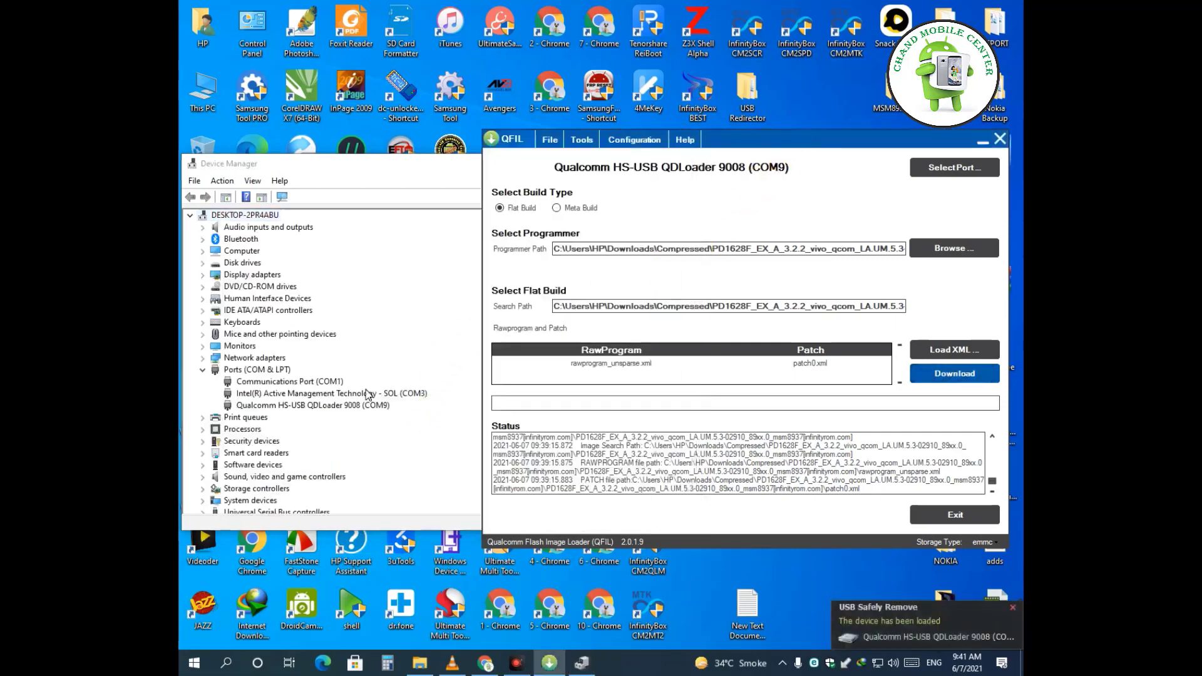
click(239, 406)
click(818, 196)
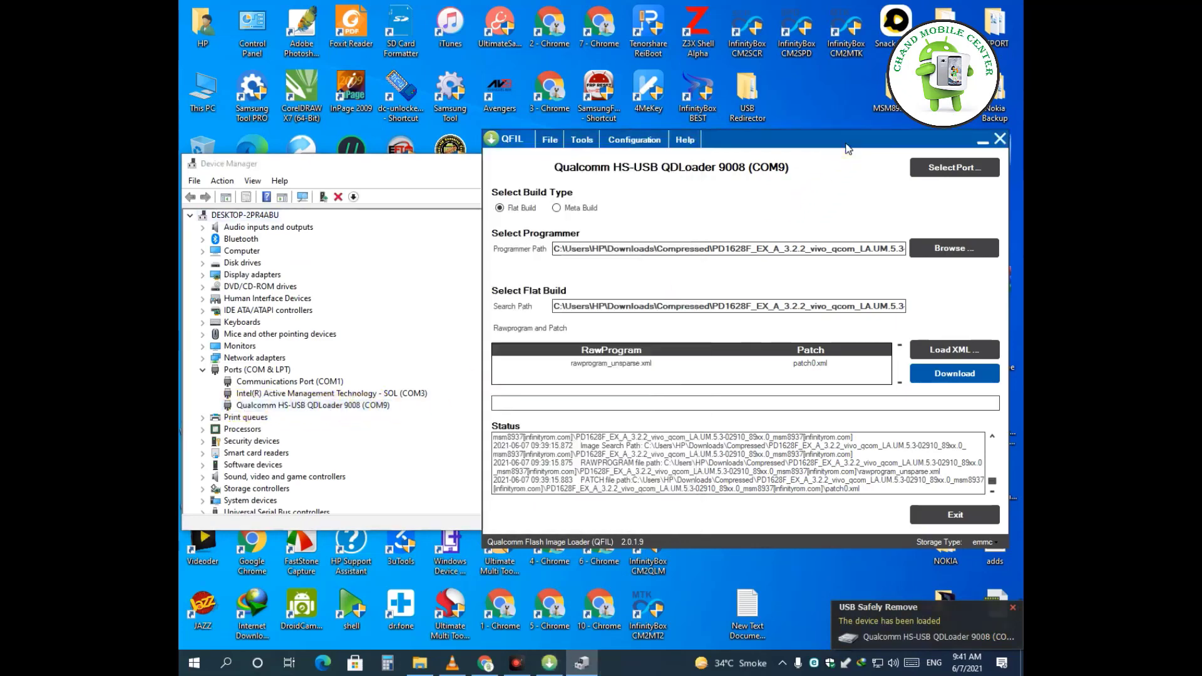
click(955, 375)
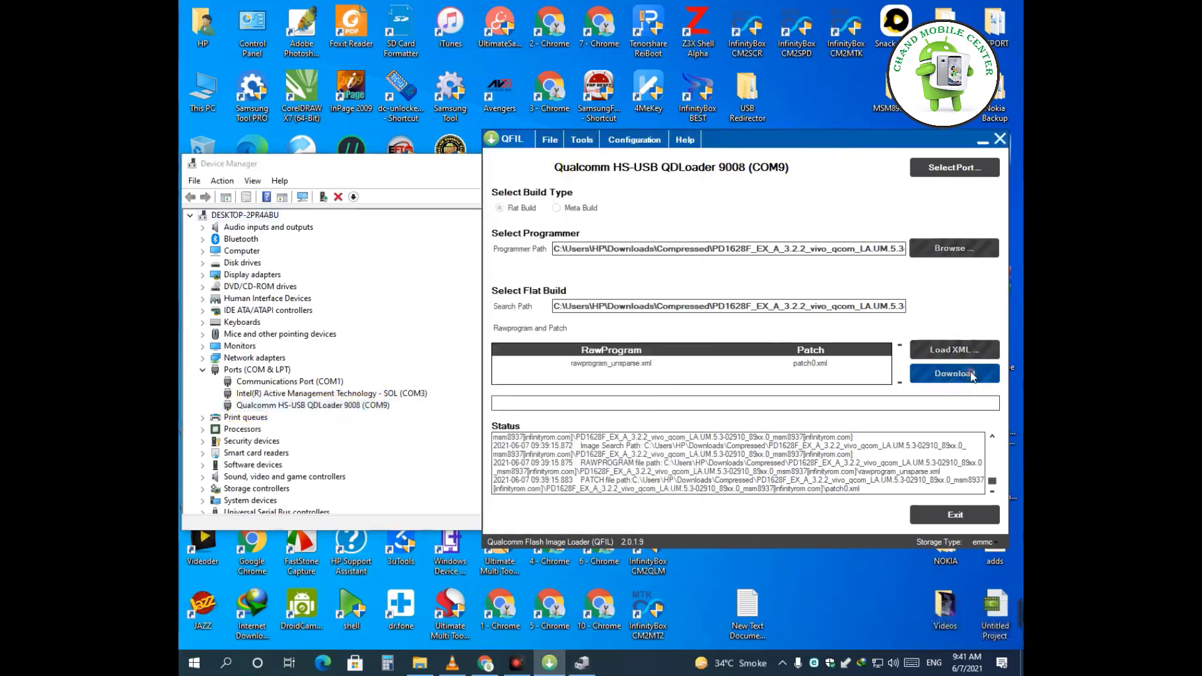